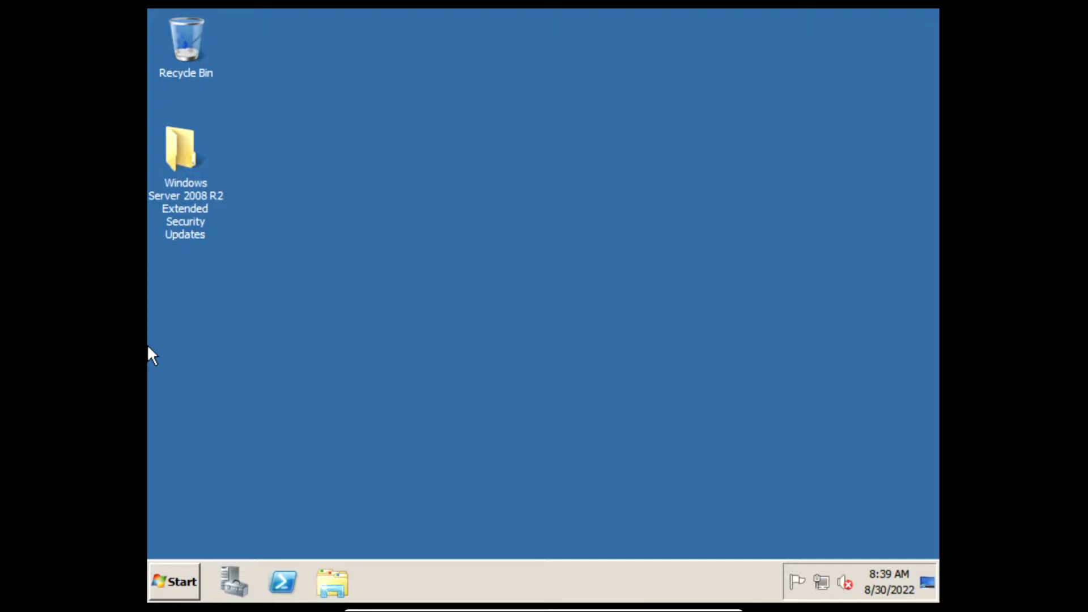
Run the Windows Server 2008 R2 SP1 installer from the updates folder, accept the license, and install
double_click(182, 151)
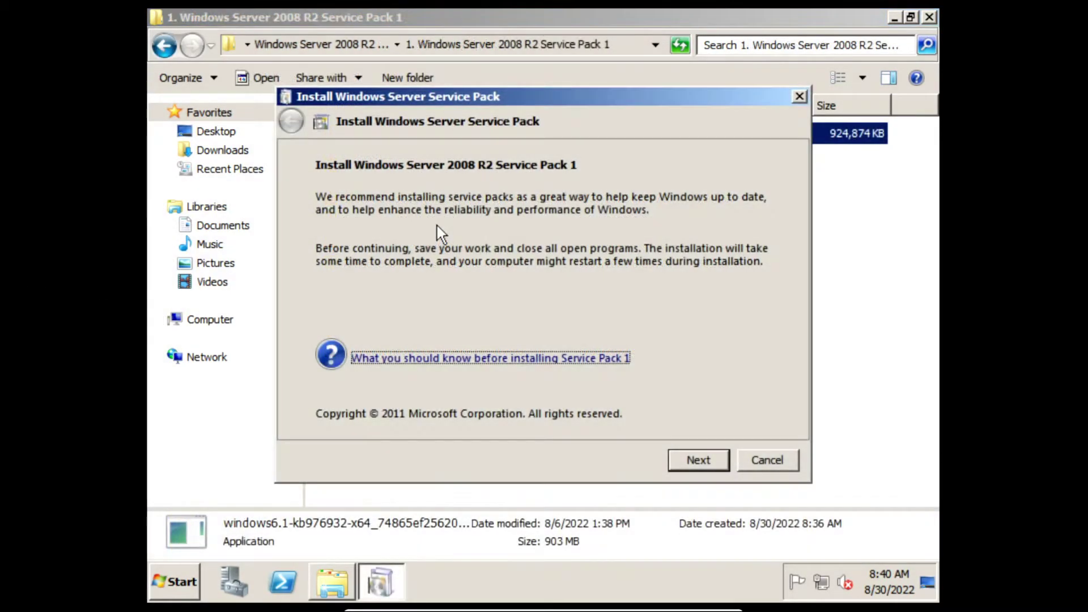
left_click(692, 456)
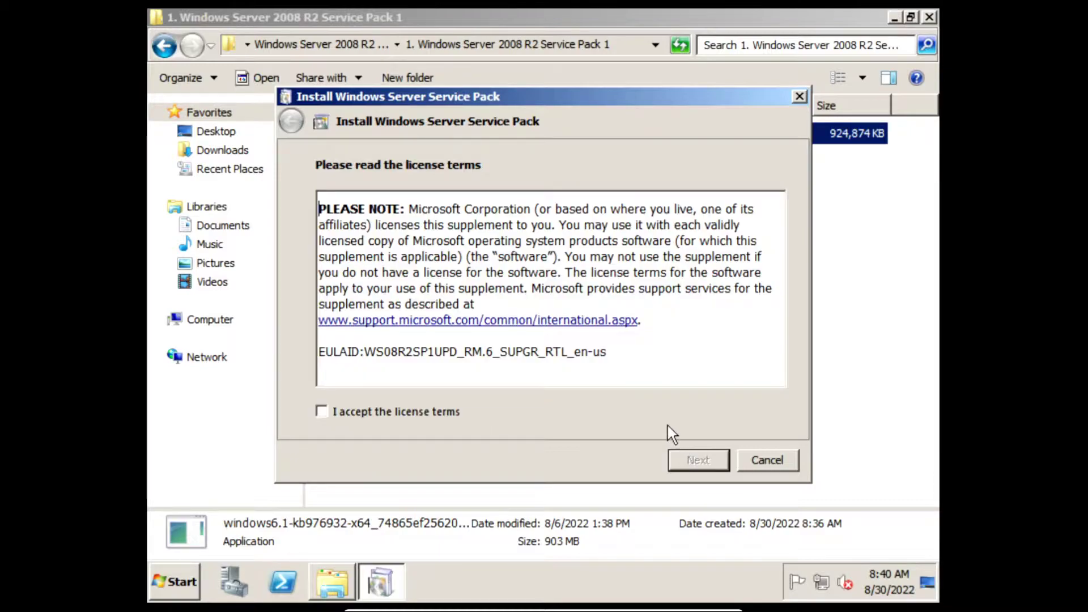
left_click(354, 415)
left_click(695, 458)
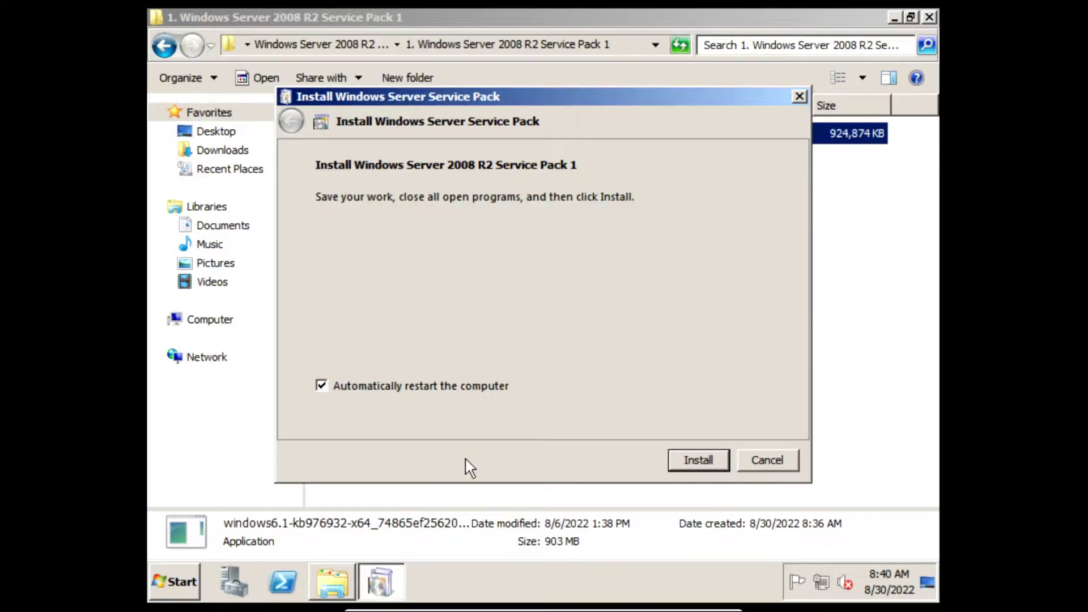
left_click(675, 462)
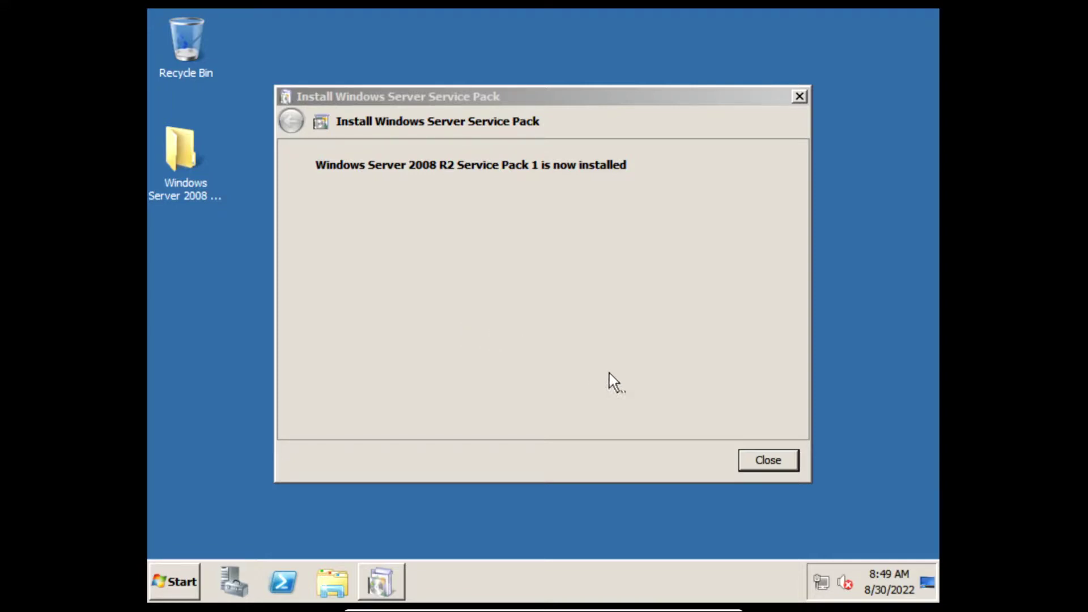
Close the finished SP1 installer, then install root certificate update KB3004394 and restart
left_click(759, 454)
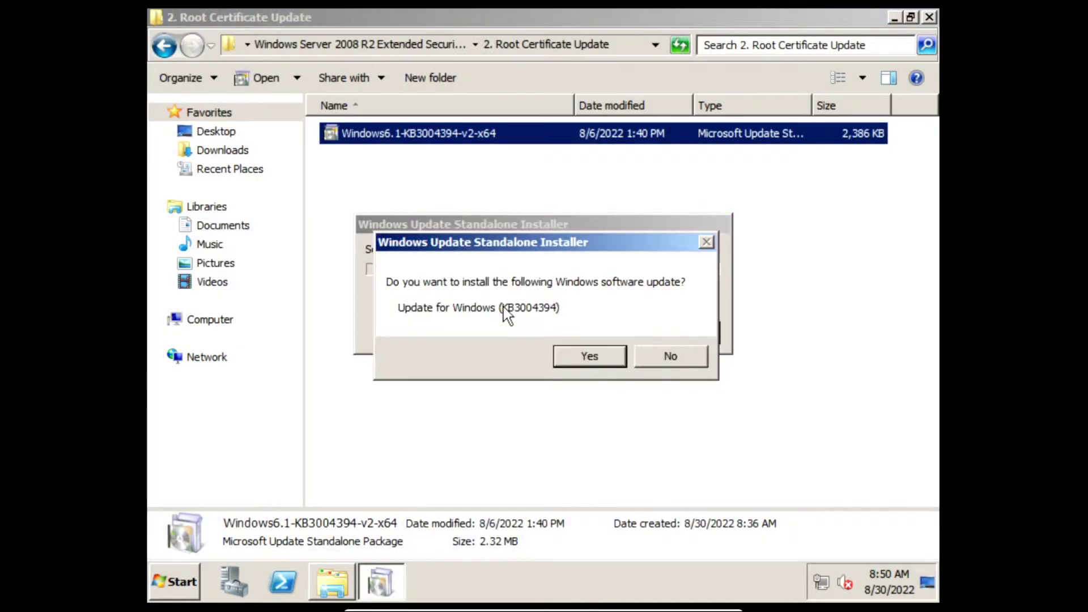
left_click(575, 353)
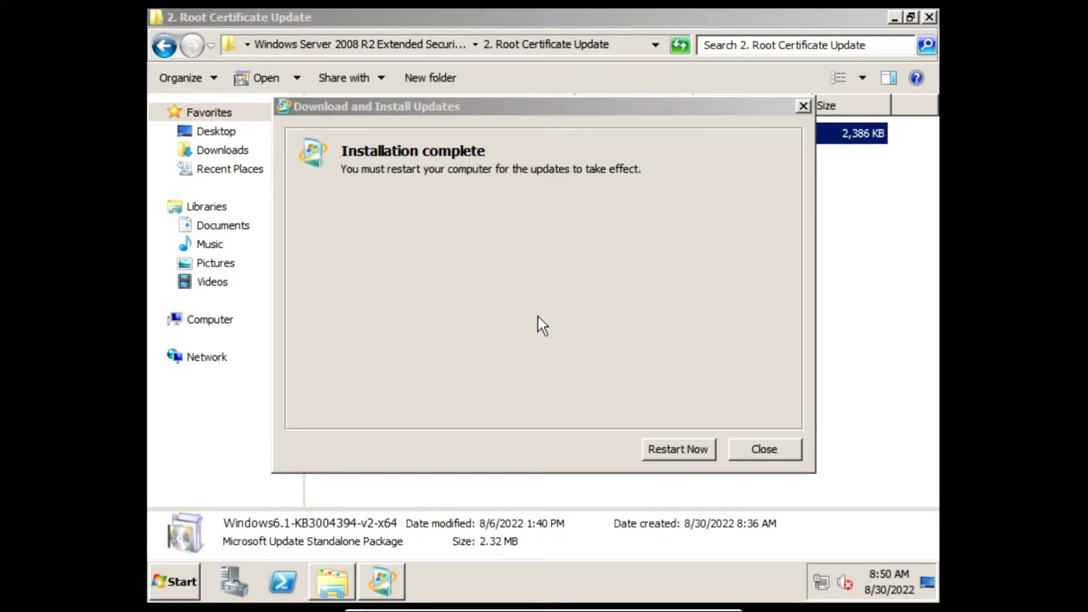
left_click(658, 453)
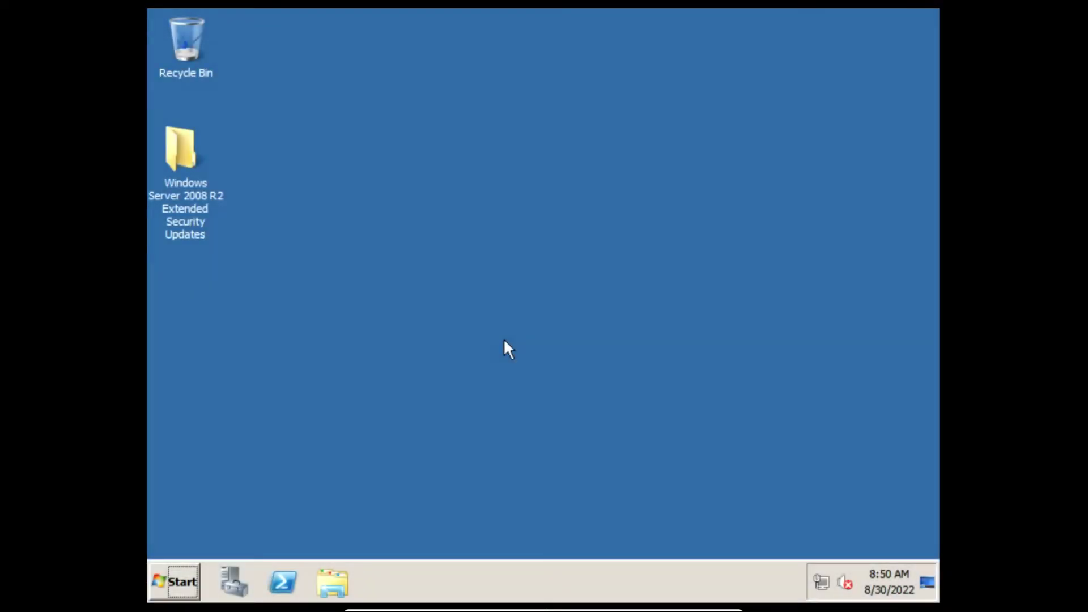
Install the March 2019 servicing stack update KB4490628 from folder 3
double_click(182, 152)
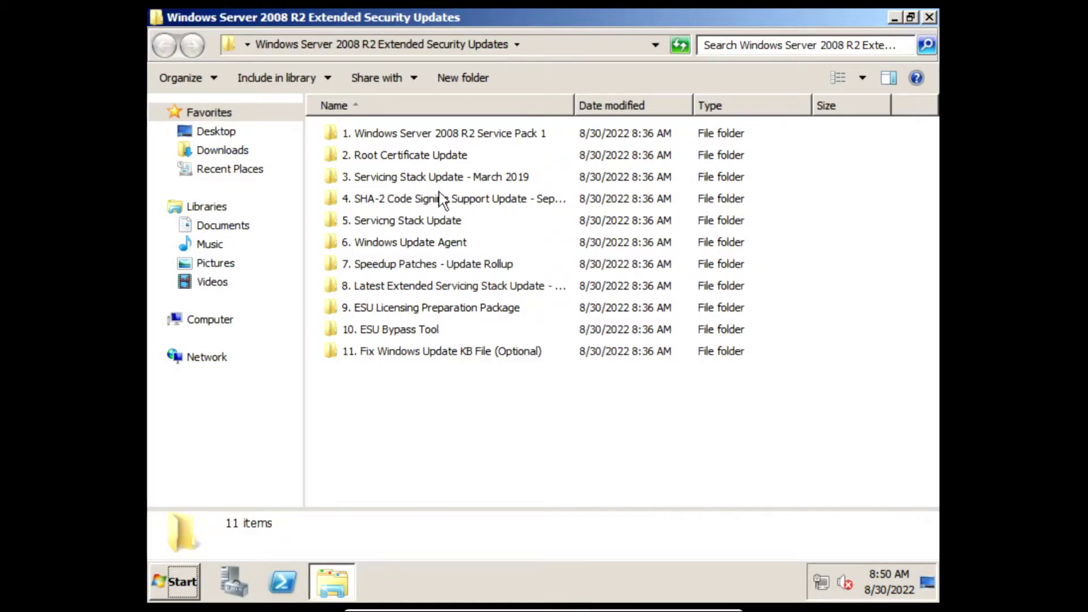
left_click(439, 182)
double_click(438, 182)
double_click(421, 134)
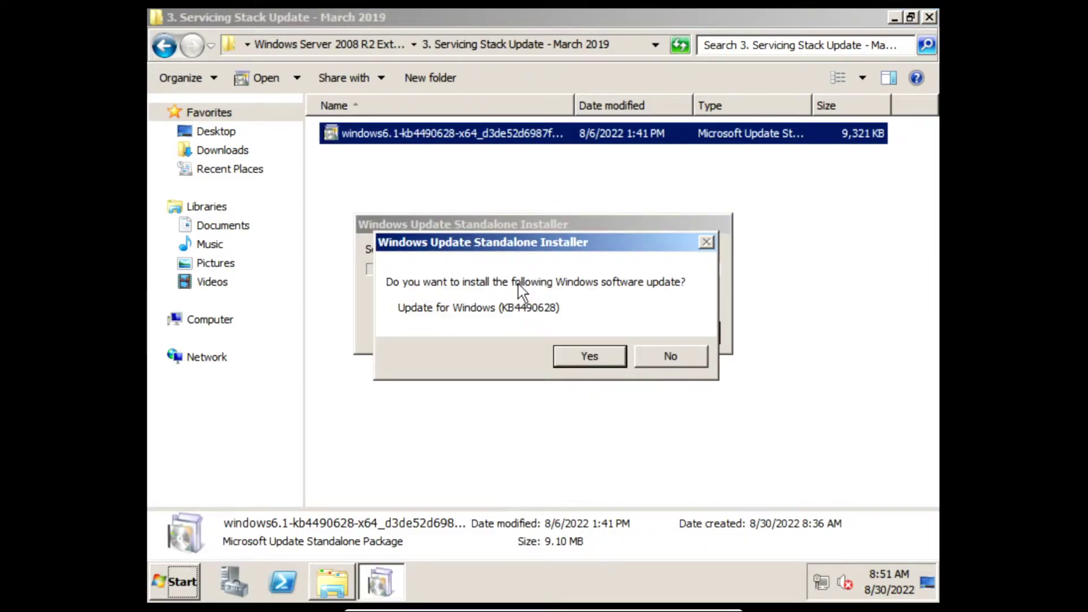
left_click(576, 355)
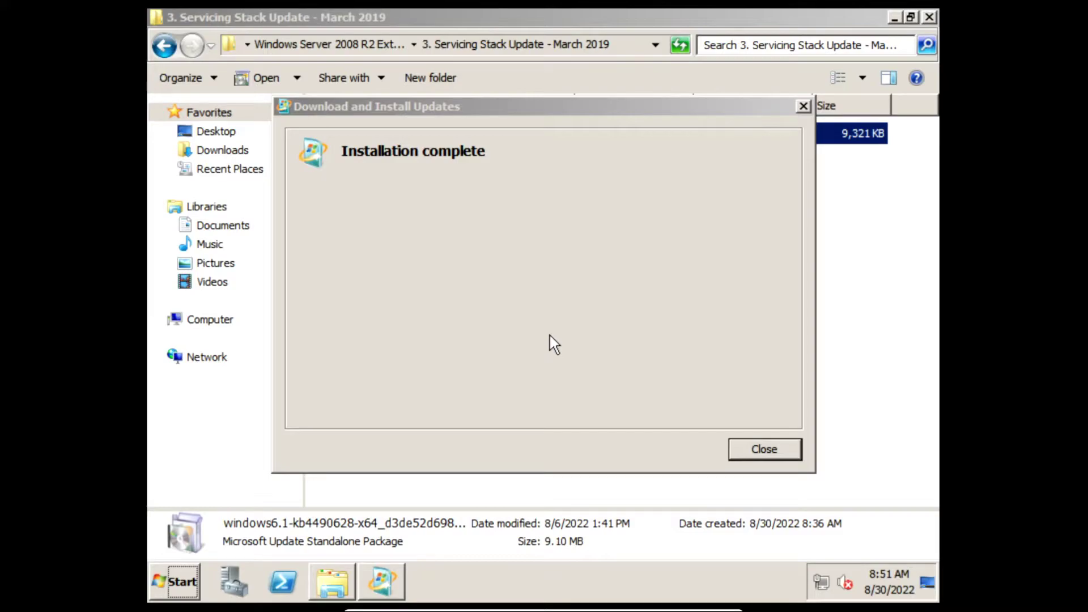
left_click(762, 451)
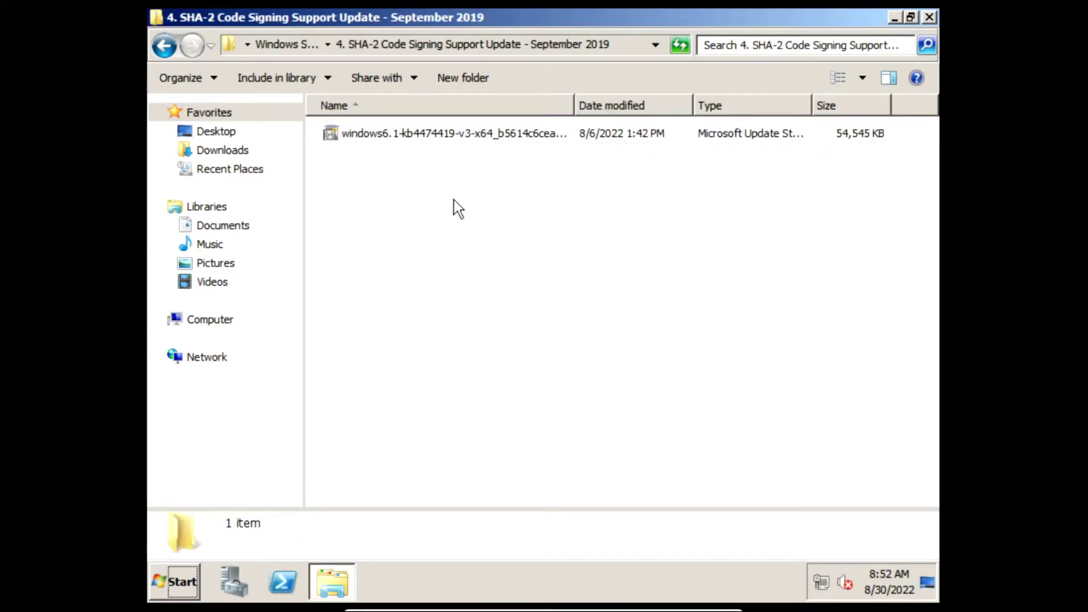
Install the SHA-2 code signing update KB4474419
key("Down")
key("Return")
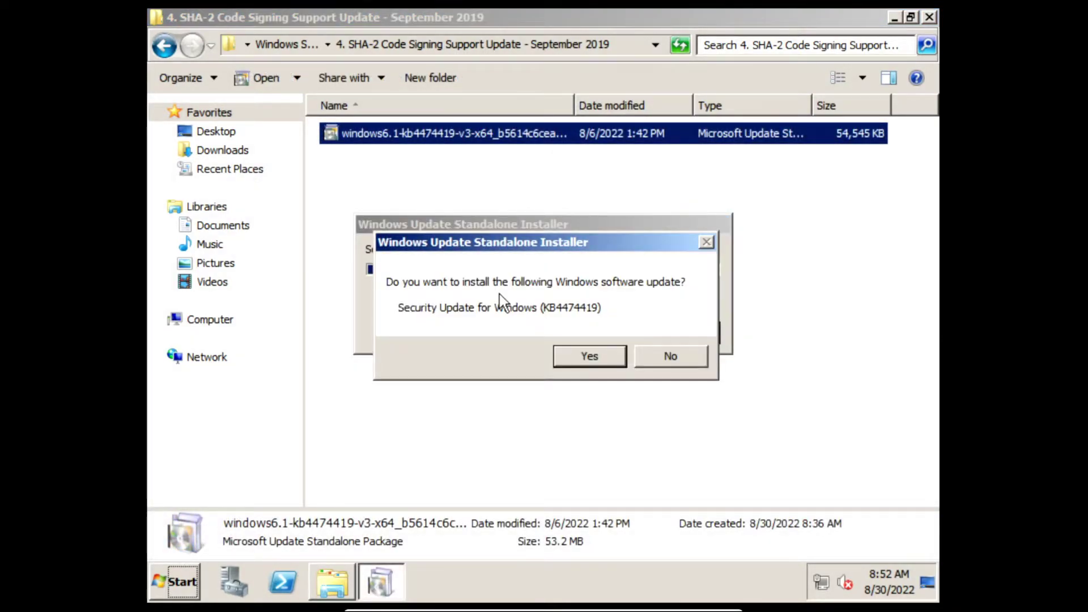
left_click(568, 354)
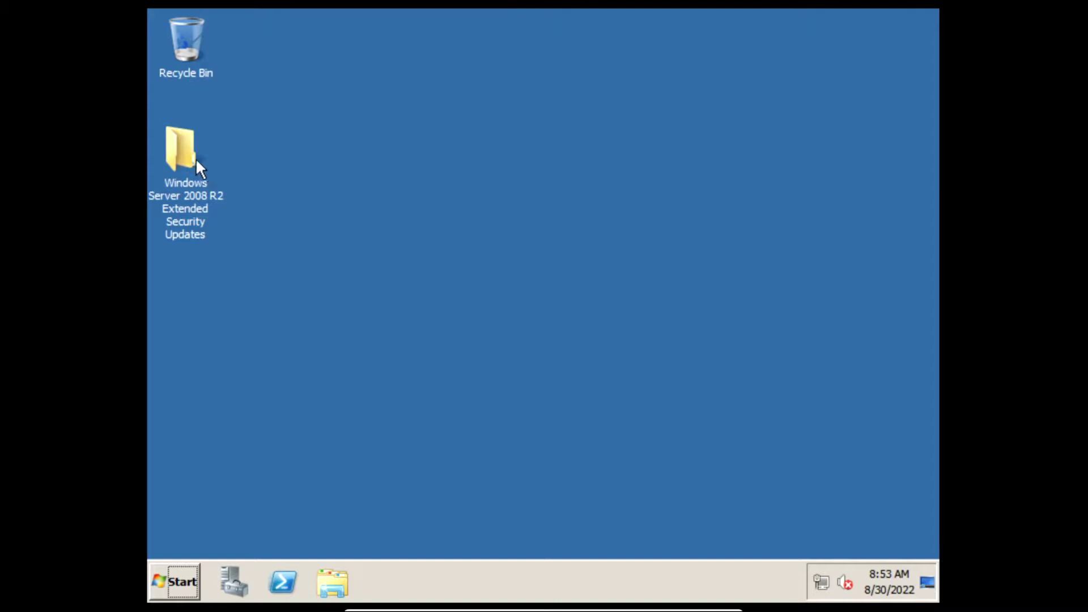
Install servicing stack update KB4536952 and return to the parent updates folder
double_click(181, 150)
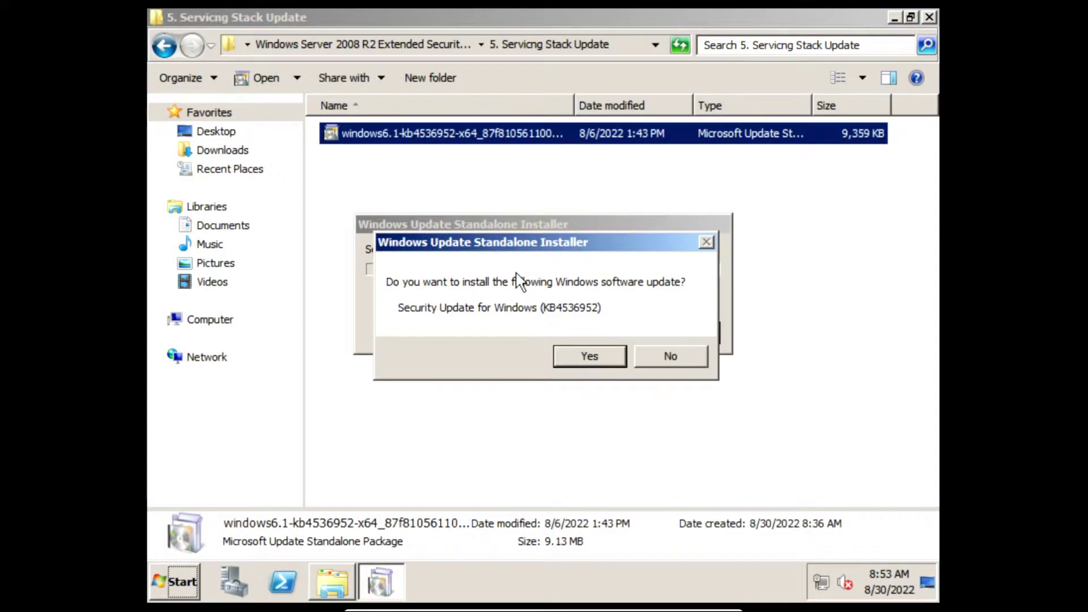
left_click(580, 365)
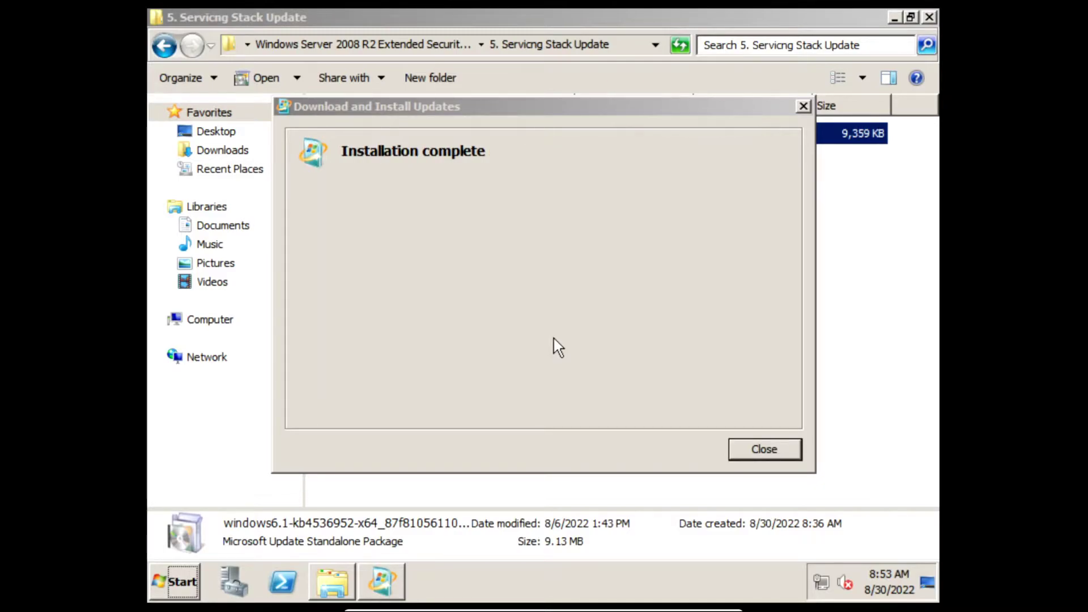
key("Return")
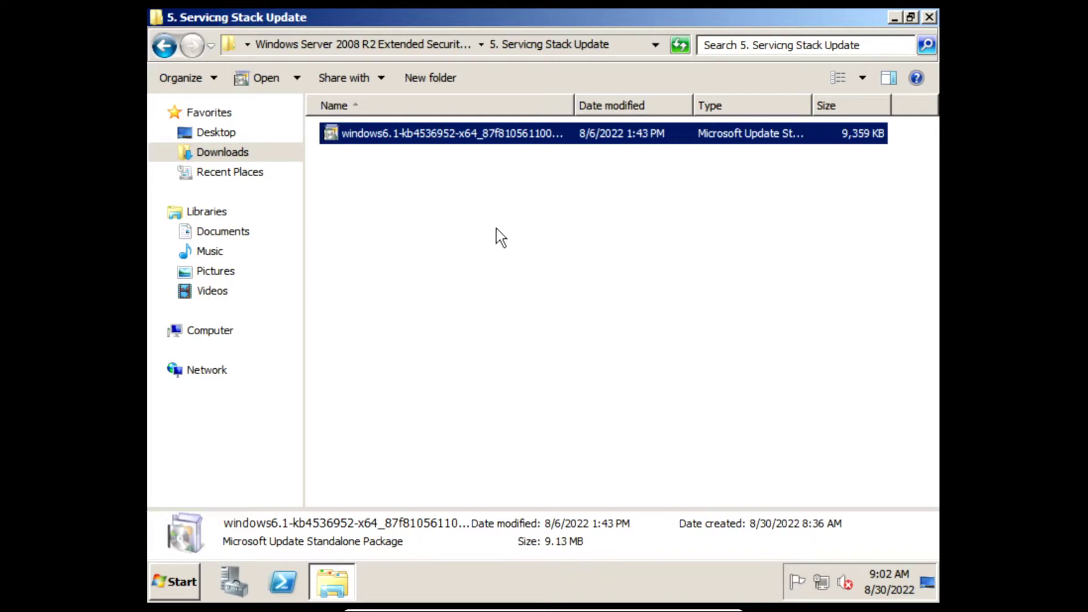
key("BackSpace")
Install the Windows Update Agent from folder 6, accepting its license terms
double_click(423, 242)
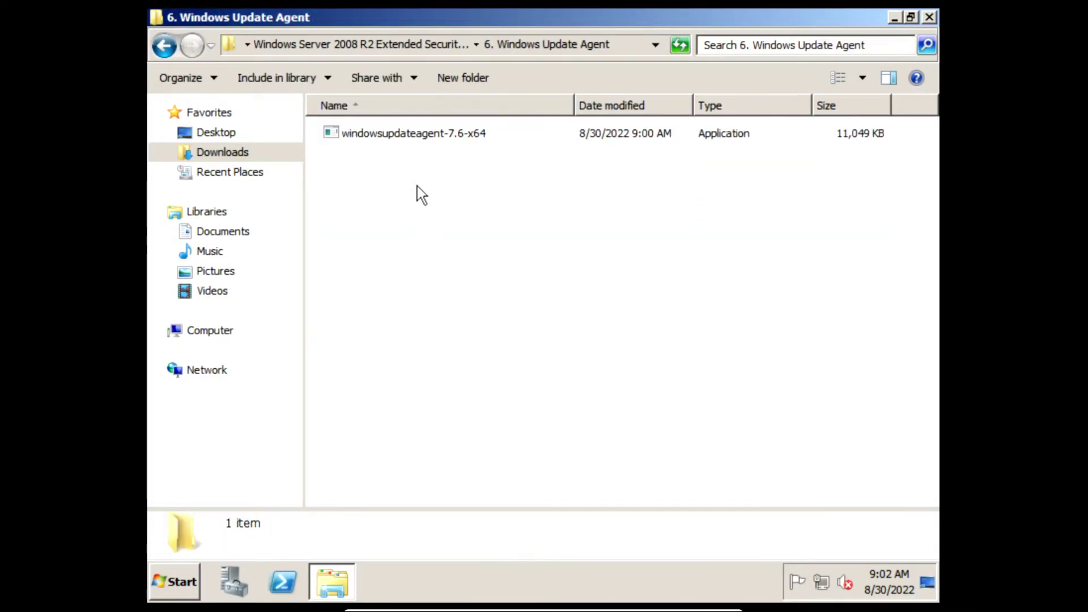
key("Down")
key("Return")
left_click(638, 497)
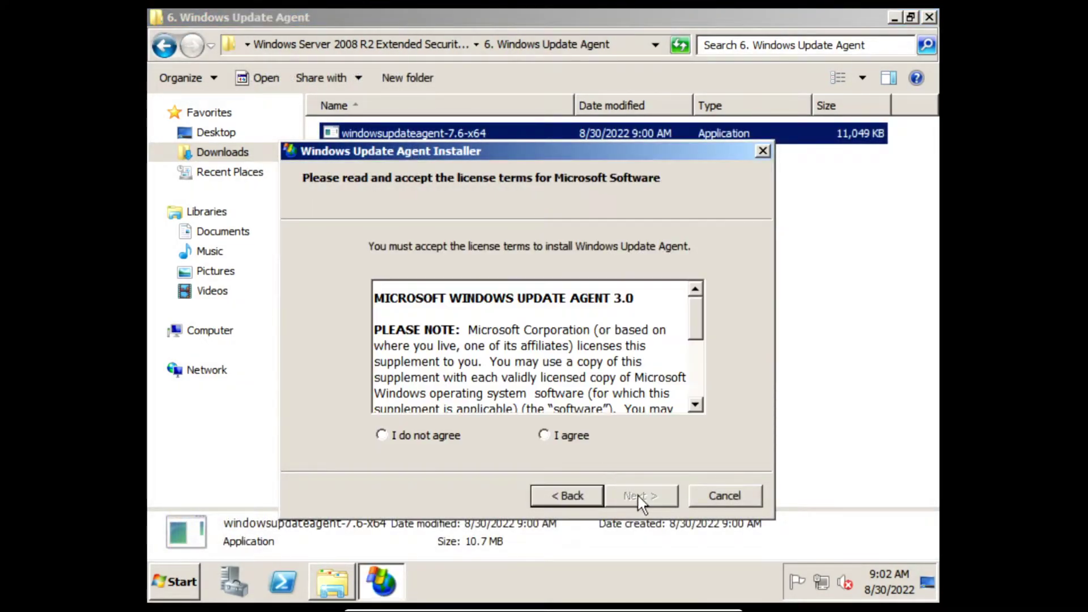
left_click(570, 436)
left_click(638, 496)
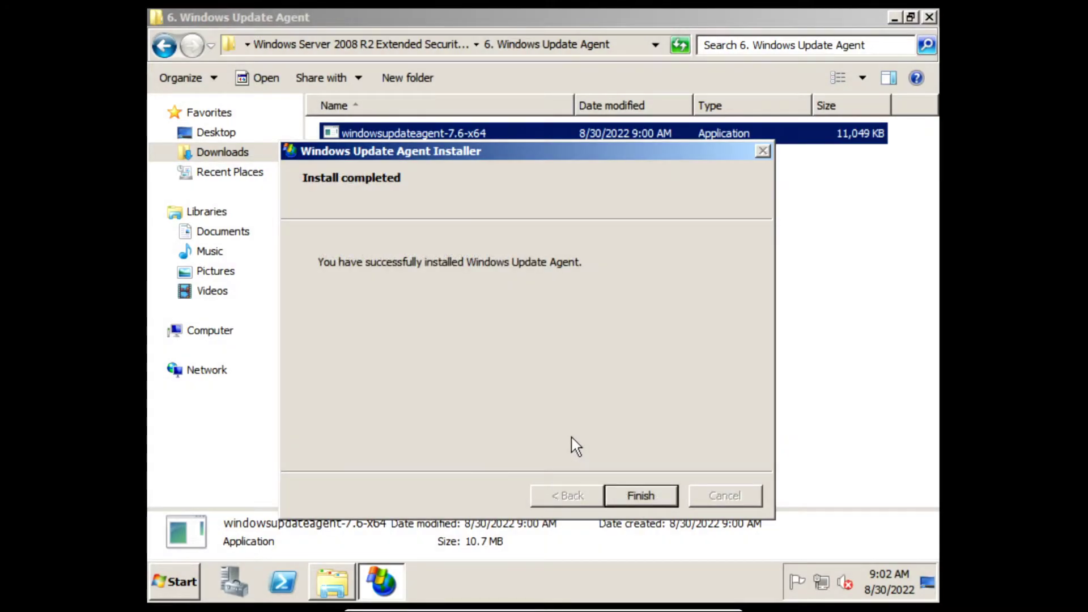
key("Return")
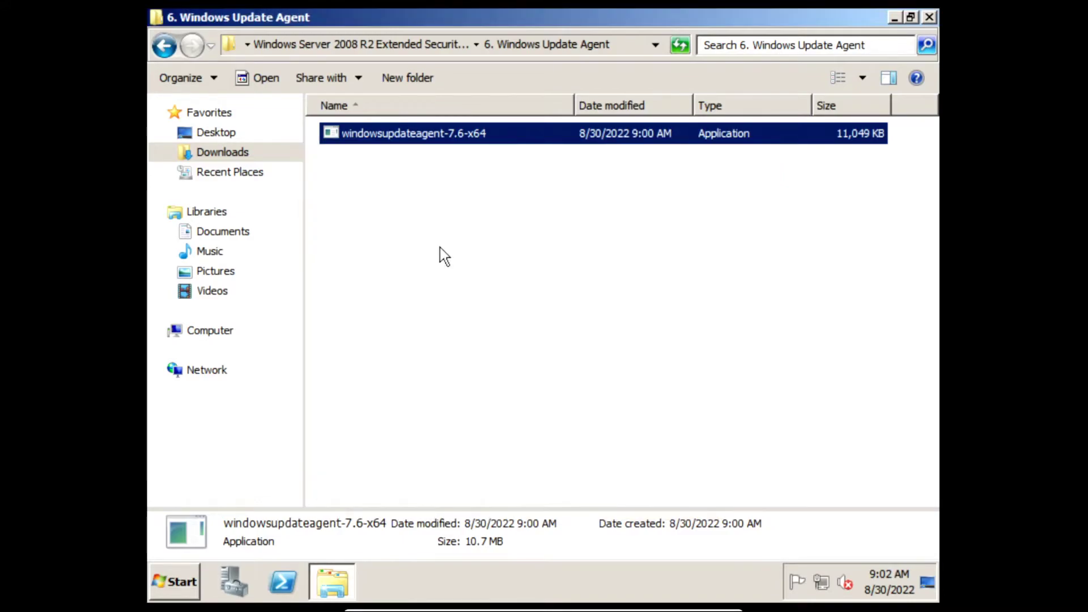
left_click(440, 250)
key("BackSpace")
Install update rollup KB3179573 from the Speedup Patches folder, restart, and reopen the ESU folder
double_click(431, 265)
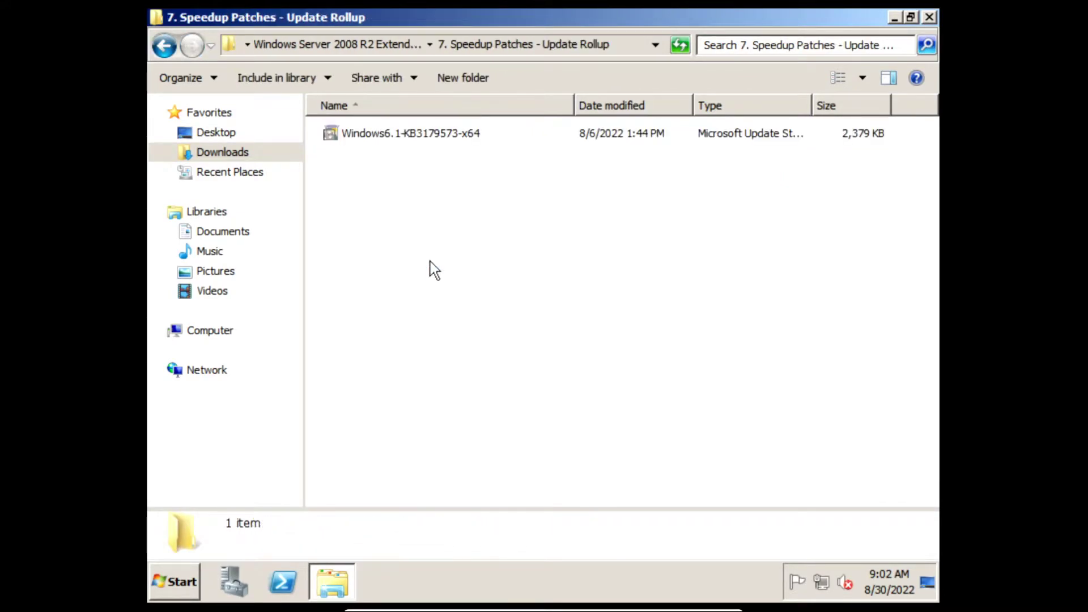
double_click(414, 134)
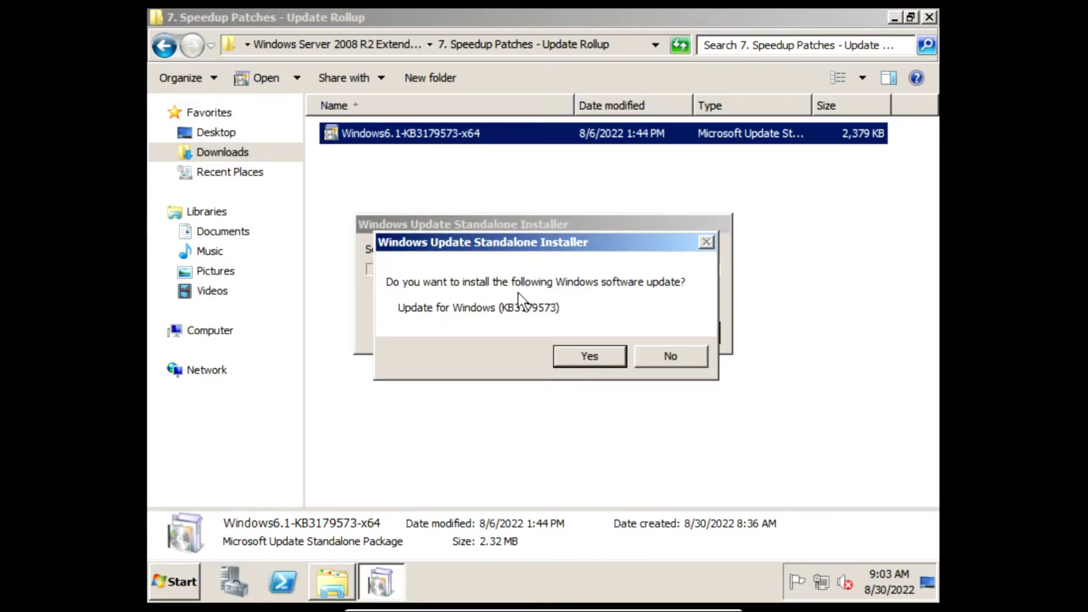
left_click(587, 362)
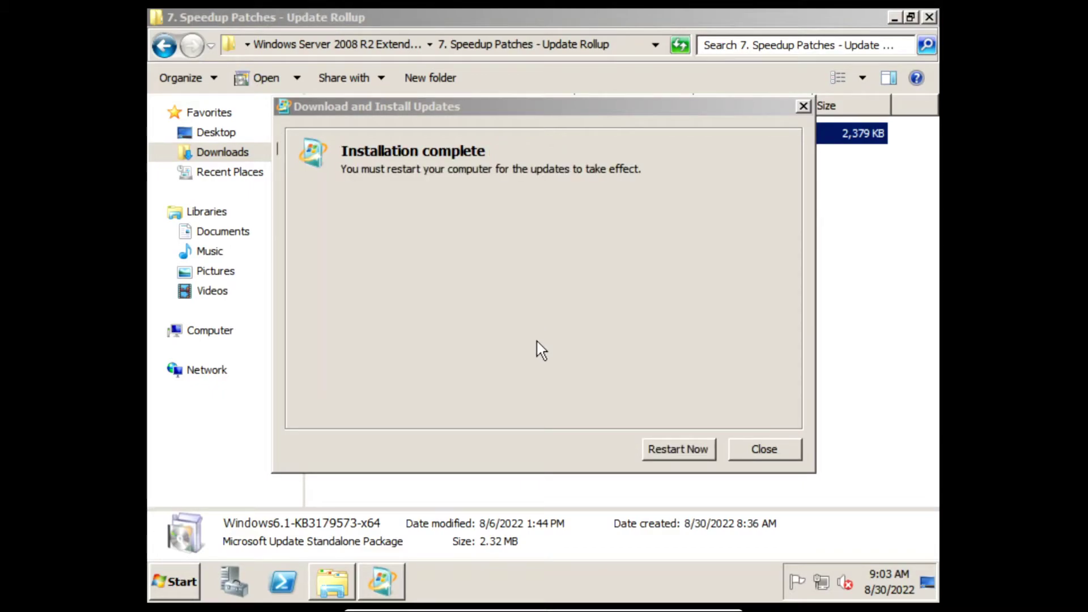
left_click(666, 450)
double_click(188, 165)
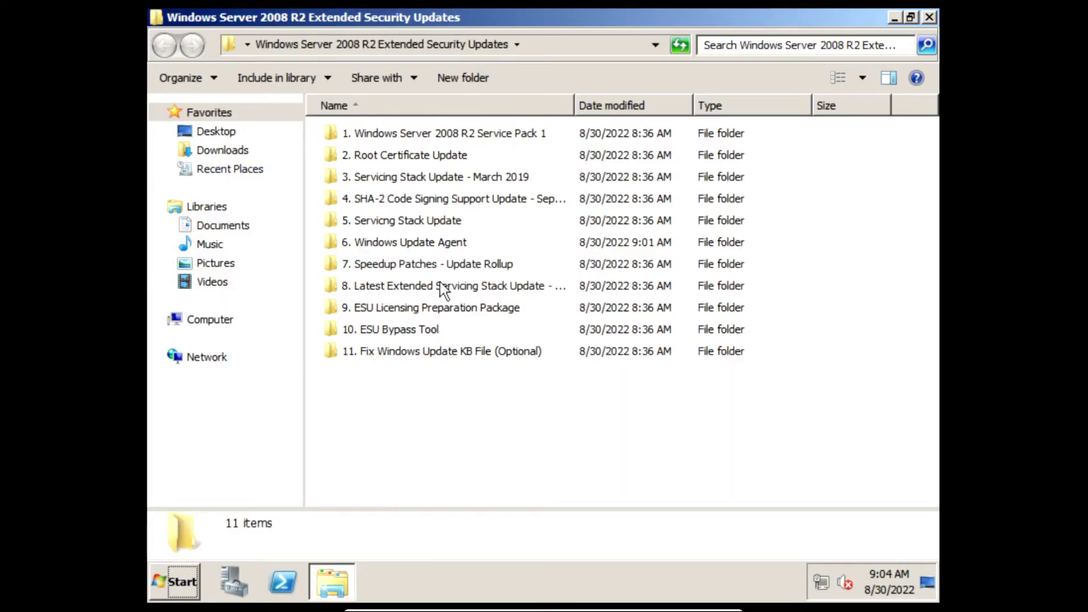
Install KB4555449 from the Latest Extended Servicing Stack Update folder, then go back
double_click(439, 283)
double_click(414, 134)
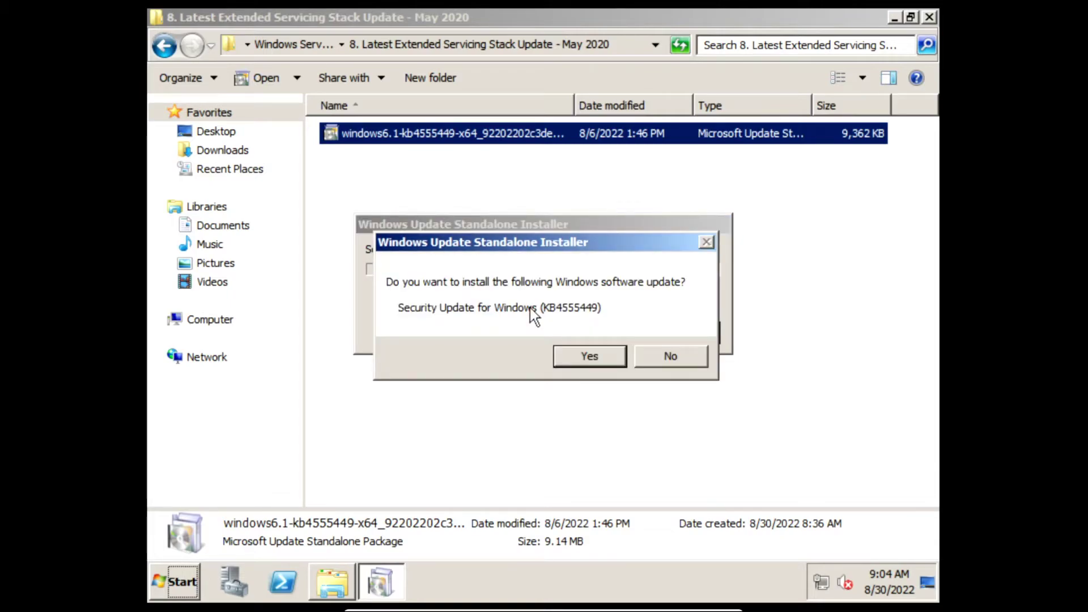
left_click(587, 357)
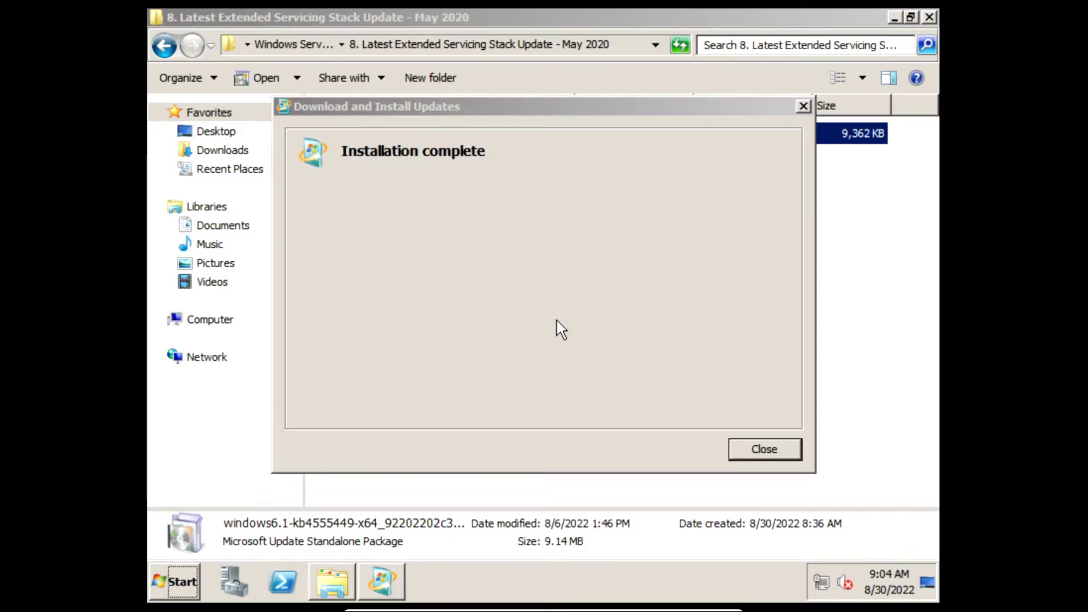
left_click(760, 449)
left_click(465, 286)
key("BackSpace")
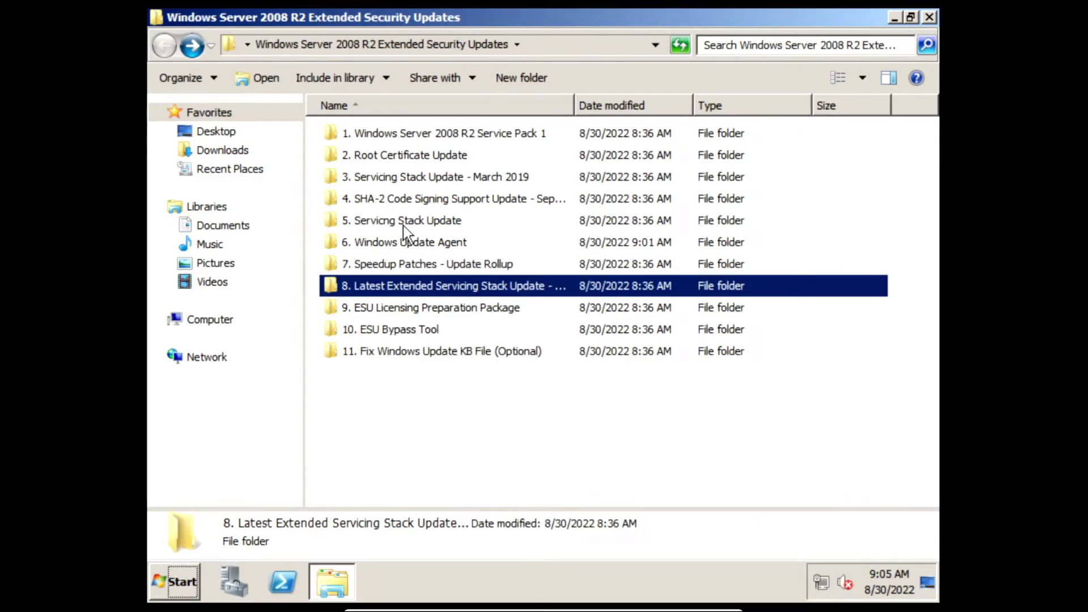
Install ESU licensing preparation package KB4575903 and restart the server
double_click(440, 308)
double_click(441, 140)
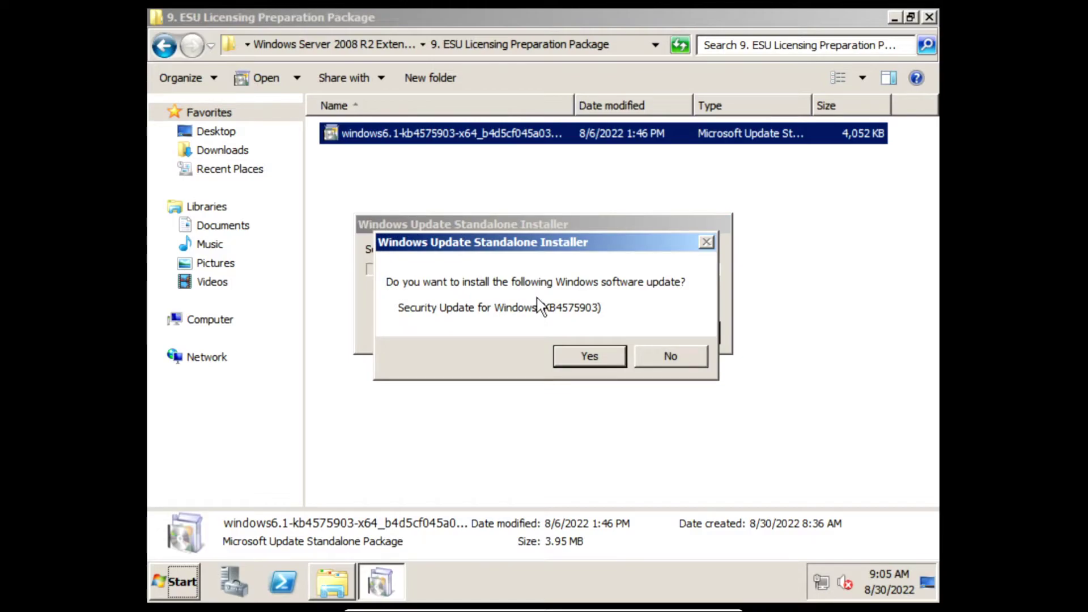
left_click(587, 354)
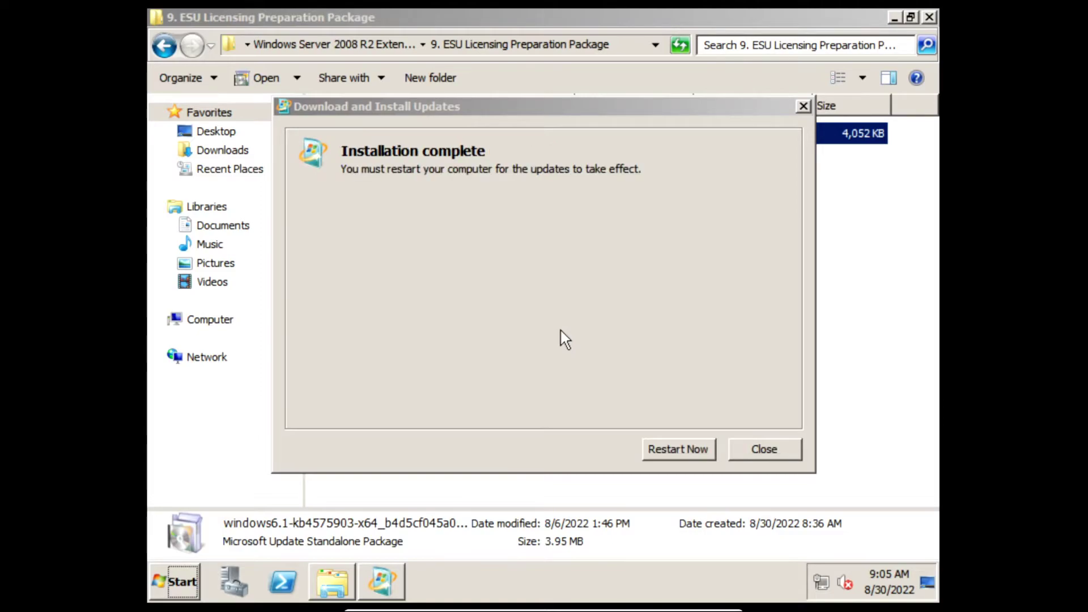
left_click(677, 449)
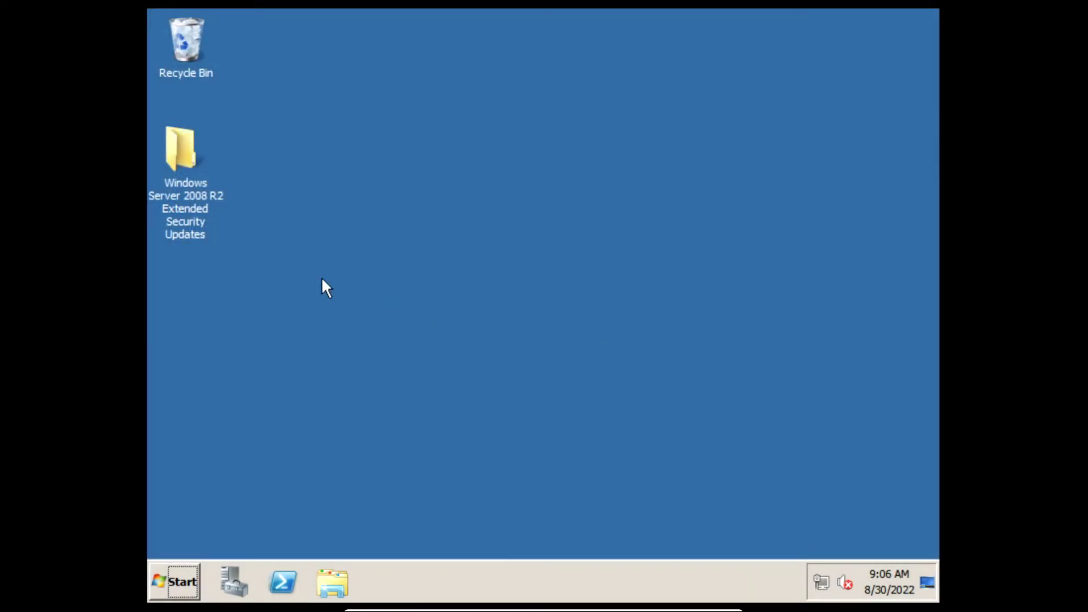
Run LiveOS-Setup from 10. ESU Bypass Tool > BypassESU-v11 as administrator
double_click(203, 172)
double_click(476, 328)
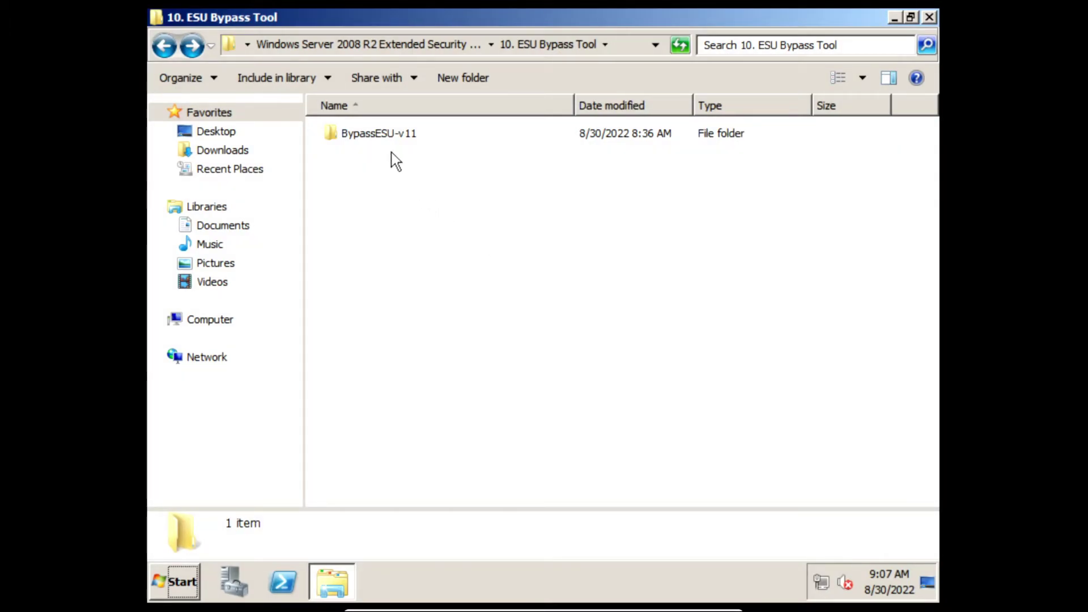
double_click(386, 136)
left_click(359, 175)
right_click(358, 172)
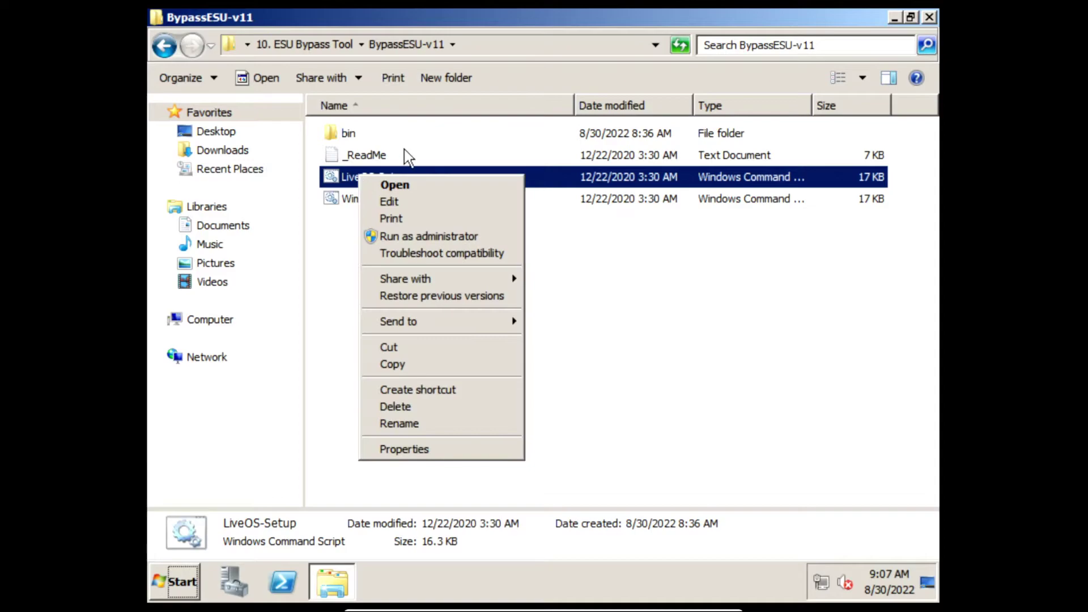
left_click(401, 232)
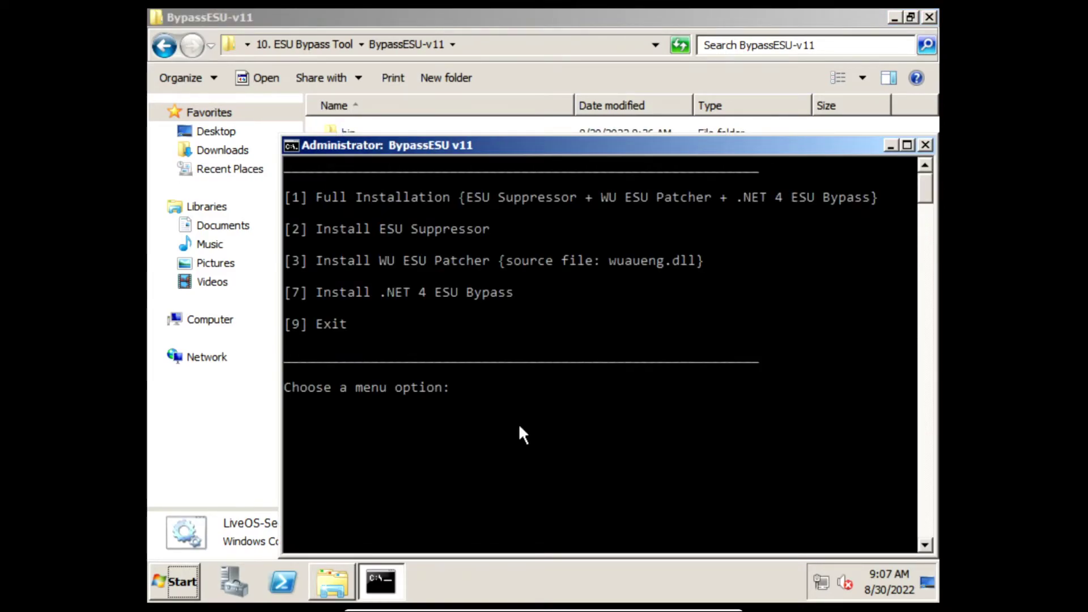
Choose option 2 to install the ESU Suppressor, exit the console, and close the folder
key("2")
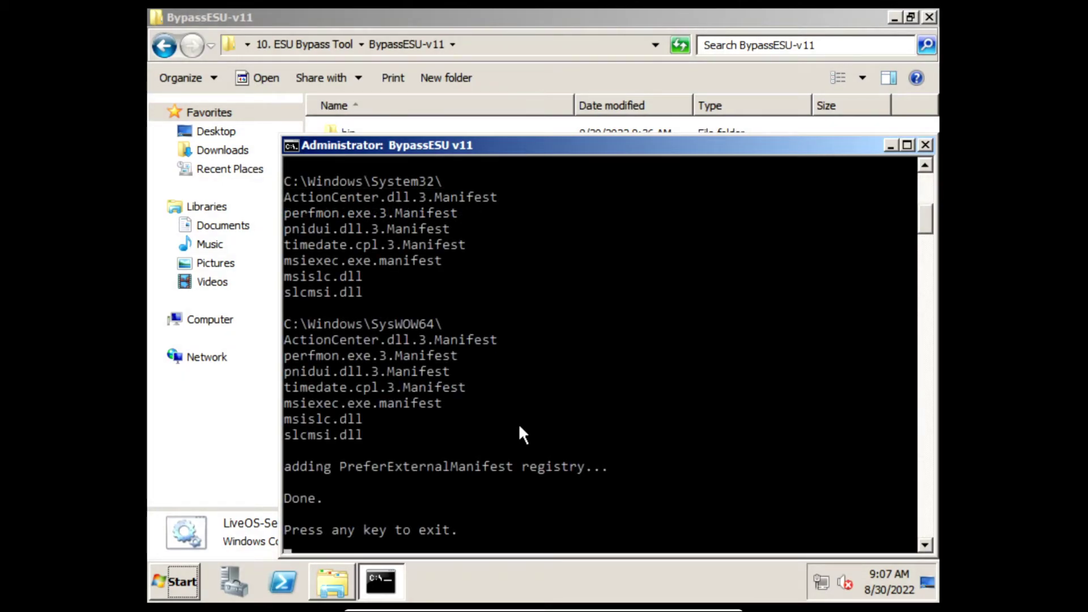
key("Return")
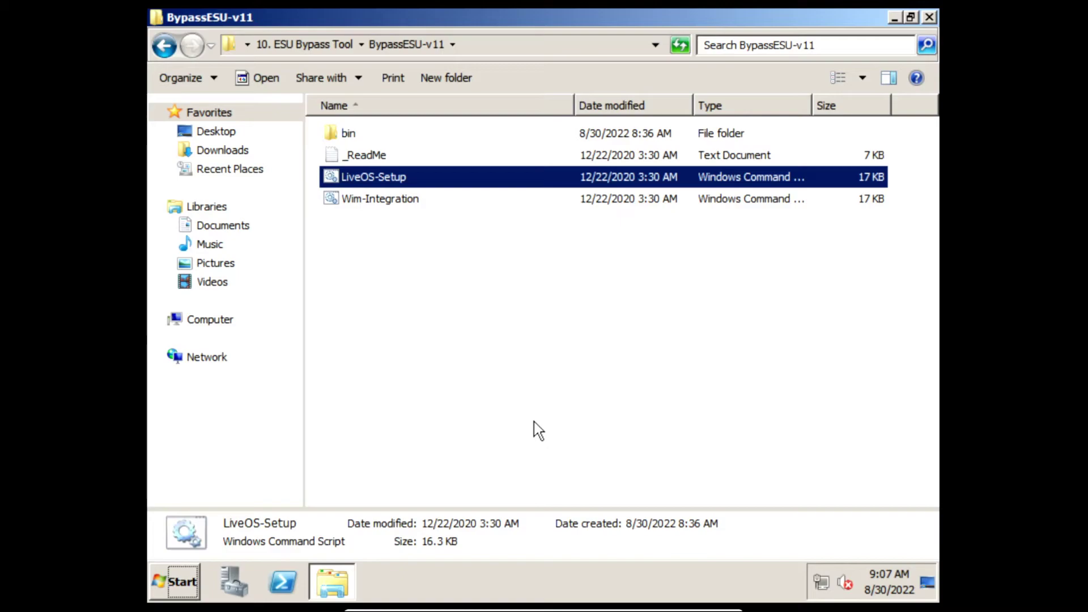
left_click(534, 422)
left_click(929, 17)
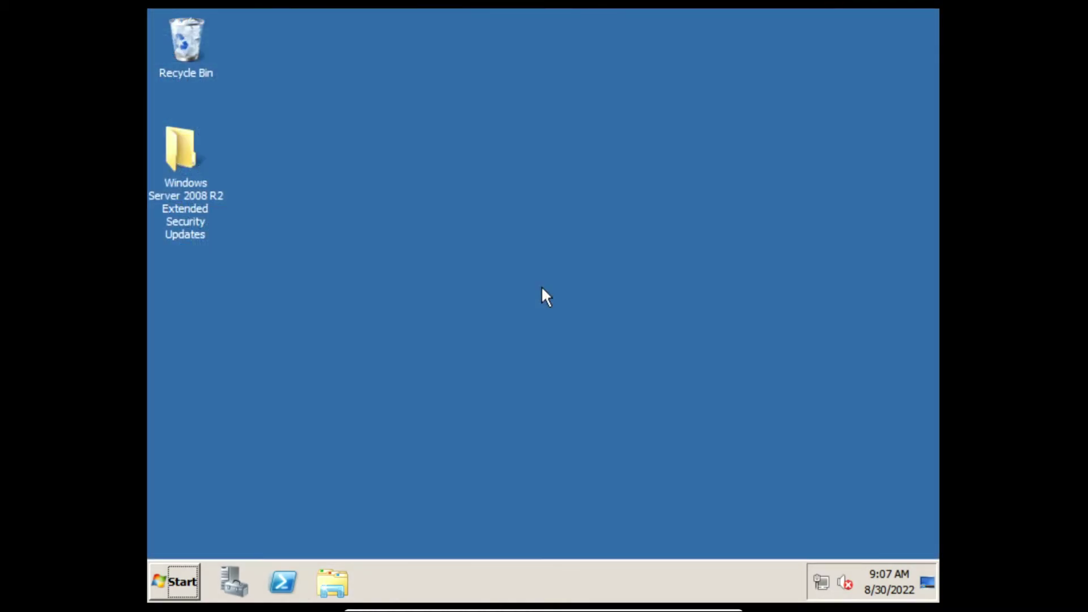
Open Windows Update via Start search, turn on automatic updates, and reopen the ESU folder
left_click(188, 572)
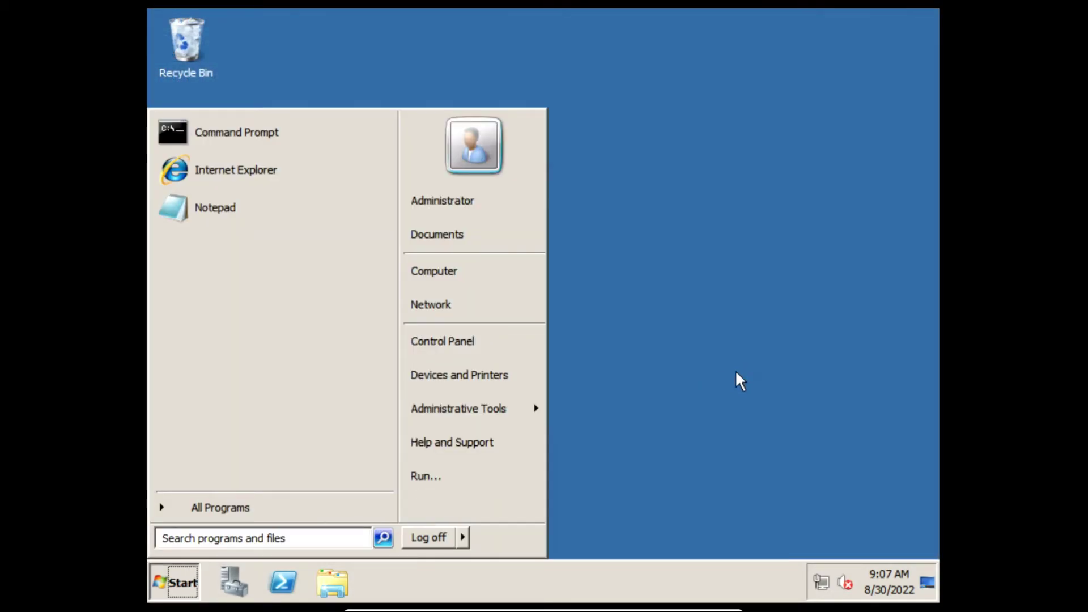
type("Windows Update")
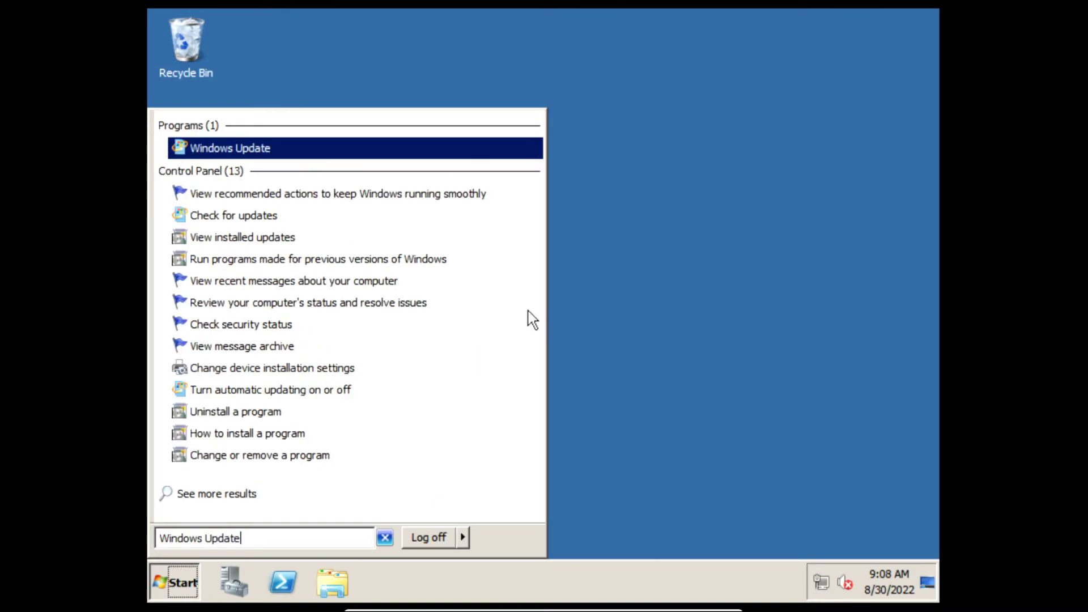
left_click(274, 149)
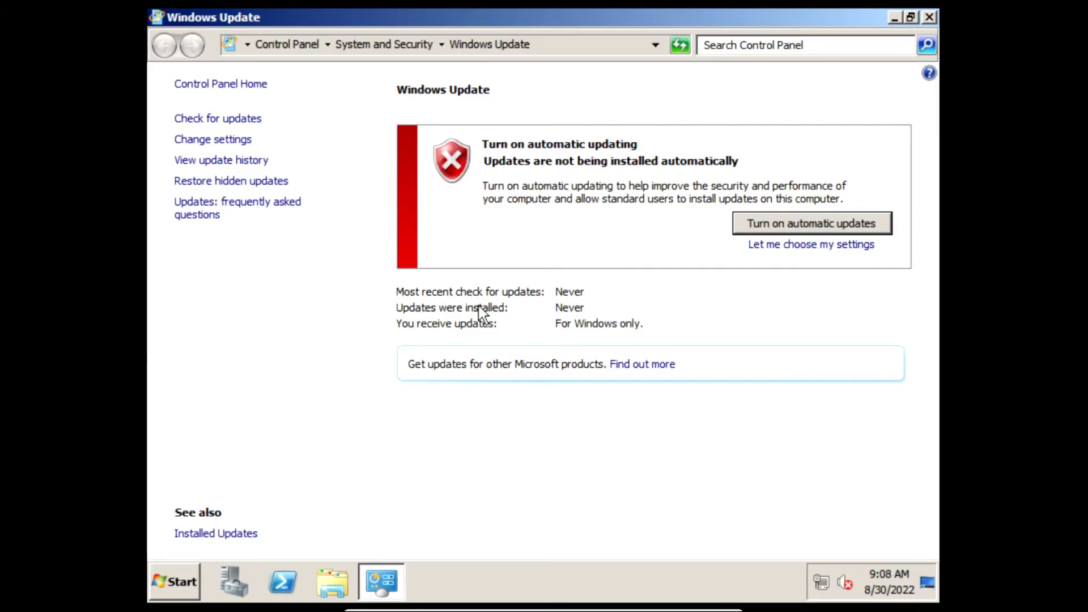
left_click(796, 227)
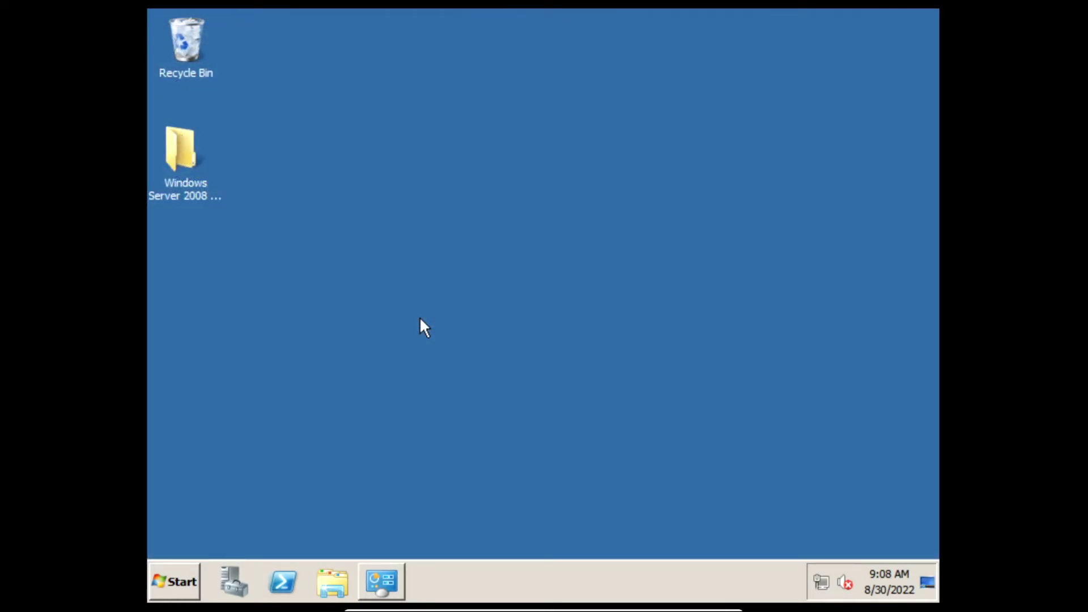
double_click(193, 160)
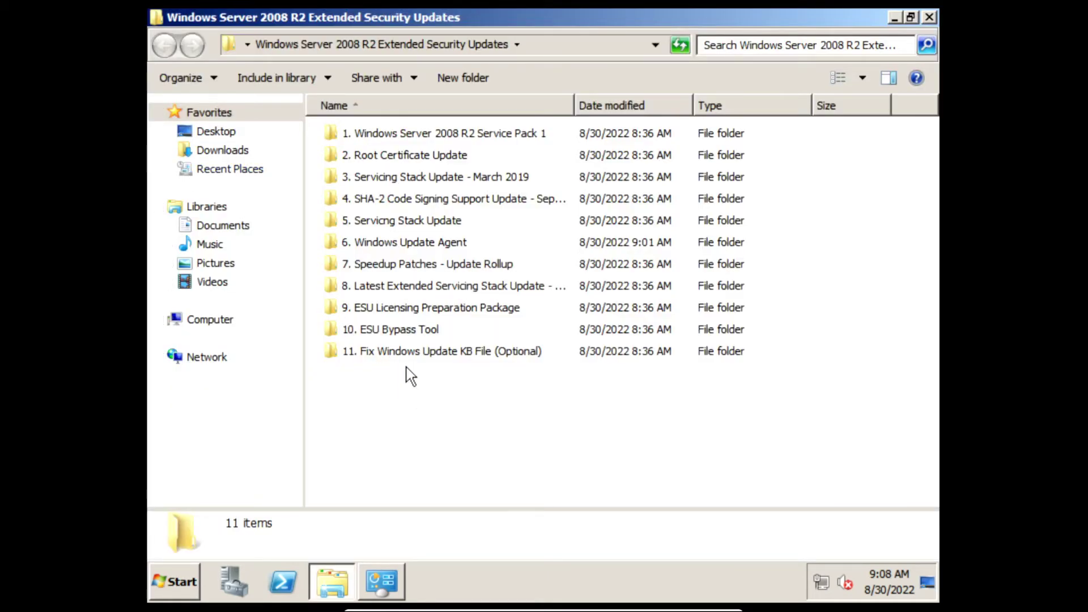
Open the 11. Fix Windows Update KB File (Optional) folder containing KB3102810
double_click(408, 352)
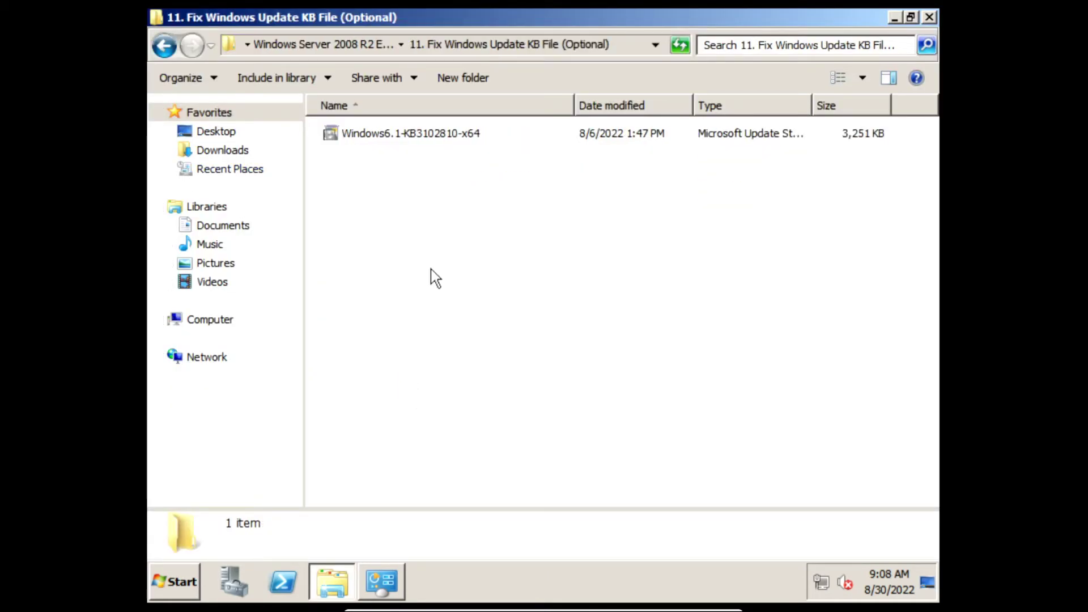